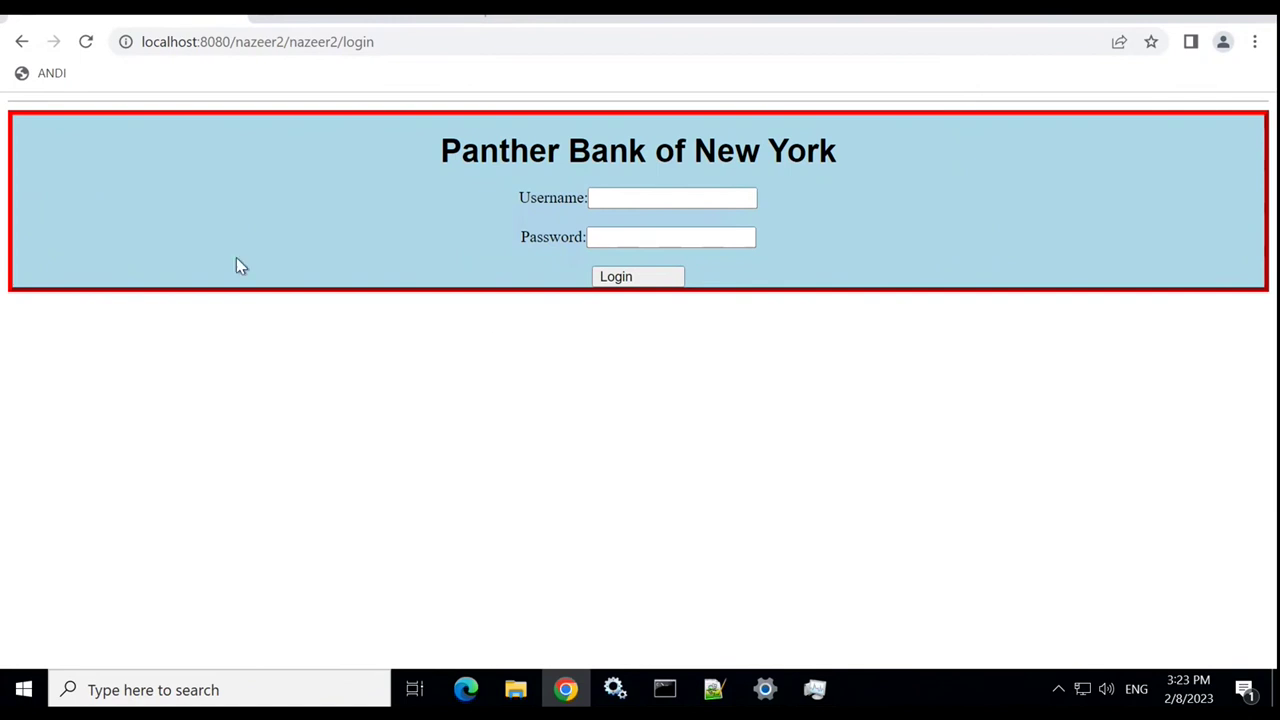
# - Run ANDI on the login page, expand the no-accessible-name and invalid HTML alerts, and inspect the Username field
pyautogui.click(50, 80)
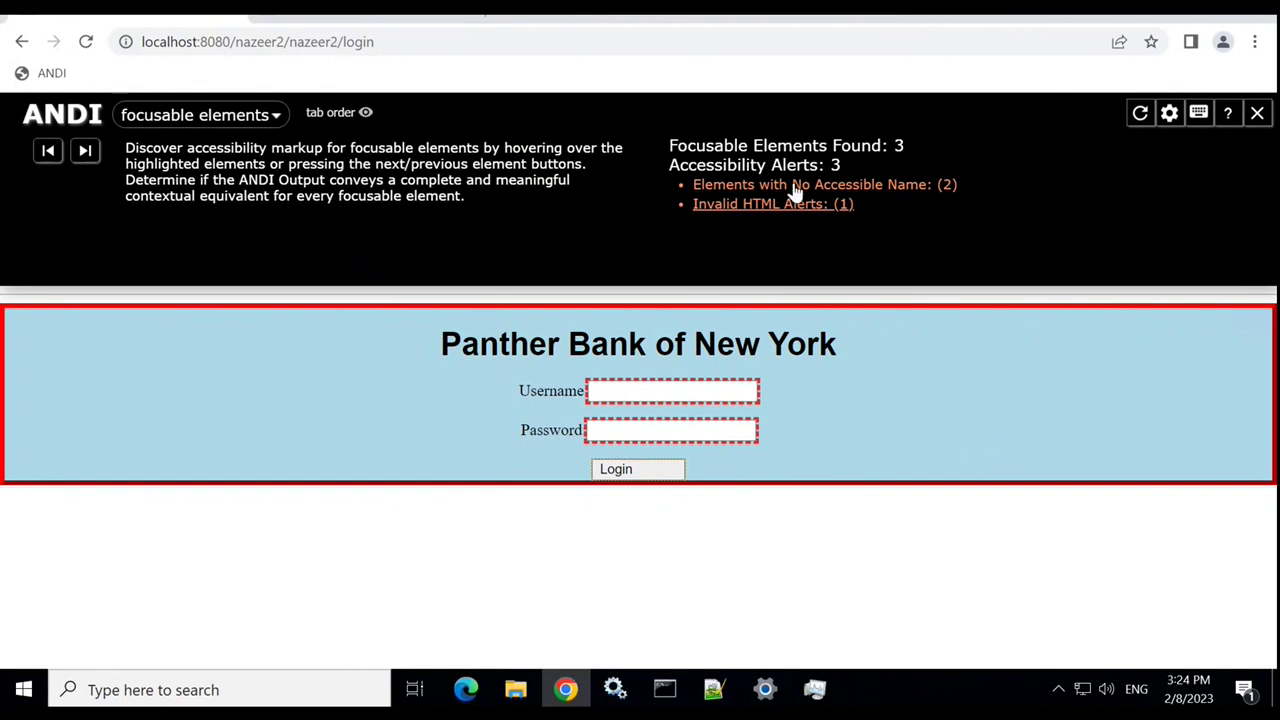
pyautogui.click(795, 189)
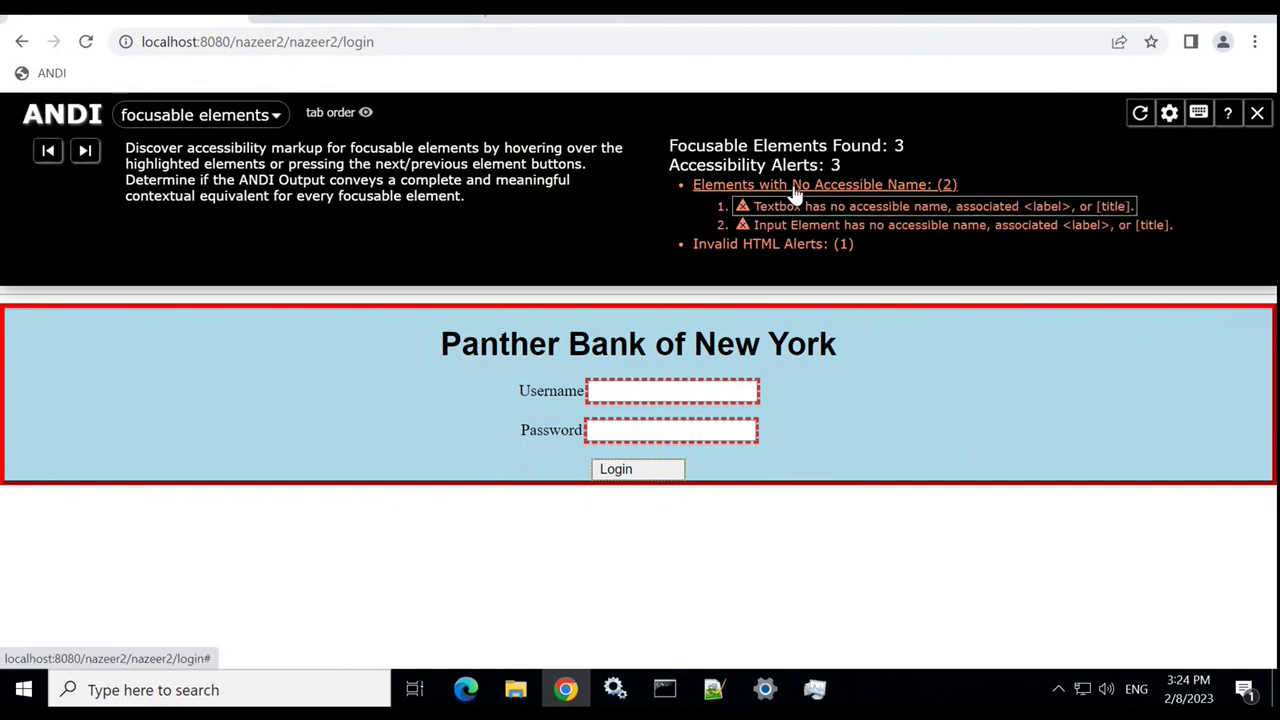
pyautogui.click(791, 250)
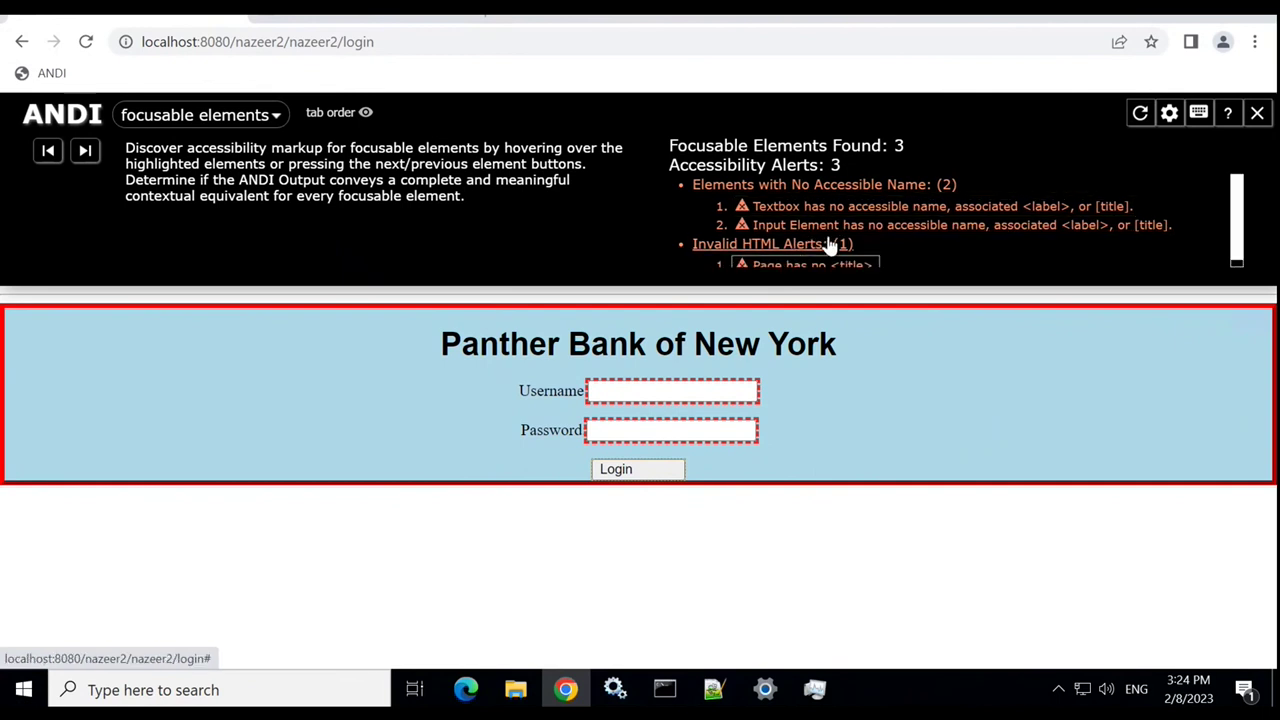
pyautogui.moveTo(686, 406)
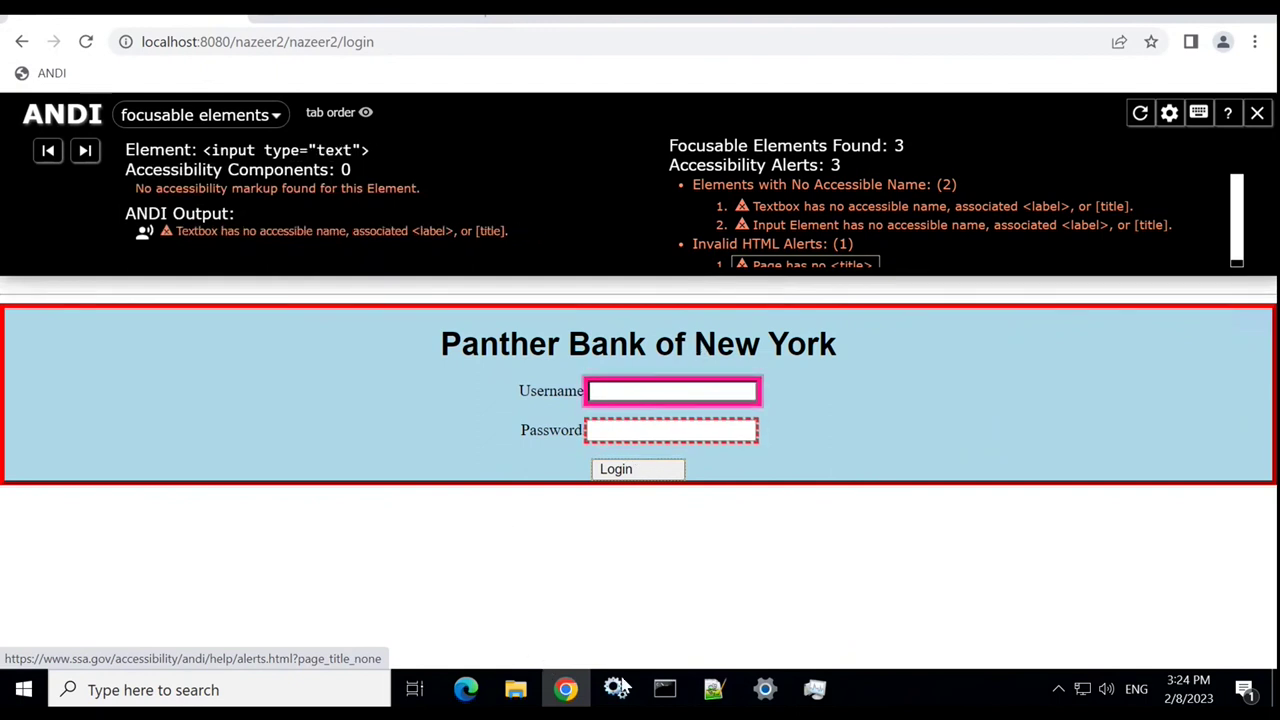
# - In Notepad++, add "<h6> happy to see you back. <h6>" below the loginpb line and put a <label> tag at both ends of the Password line
pyautogui.click(722, 700)
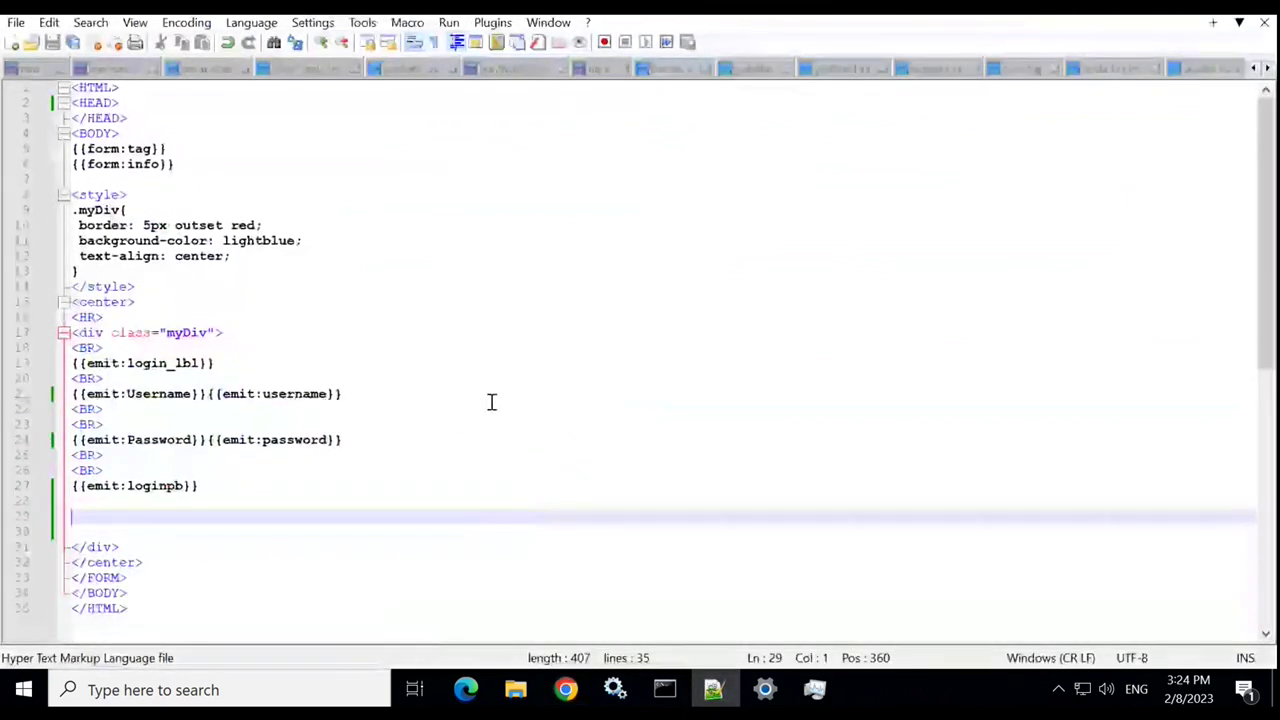
pyautogui.write('<h6> happy to see you back. <h6>')
pyautogui.press('Up')
pyautogui.press('Up')
pyautogui.press('Up')
pyautogui.press('Up')
pyautogui.press('Up')
pyautogui.press('End')
pyautogui.write('<label>')
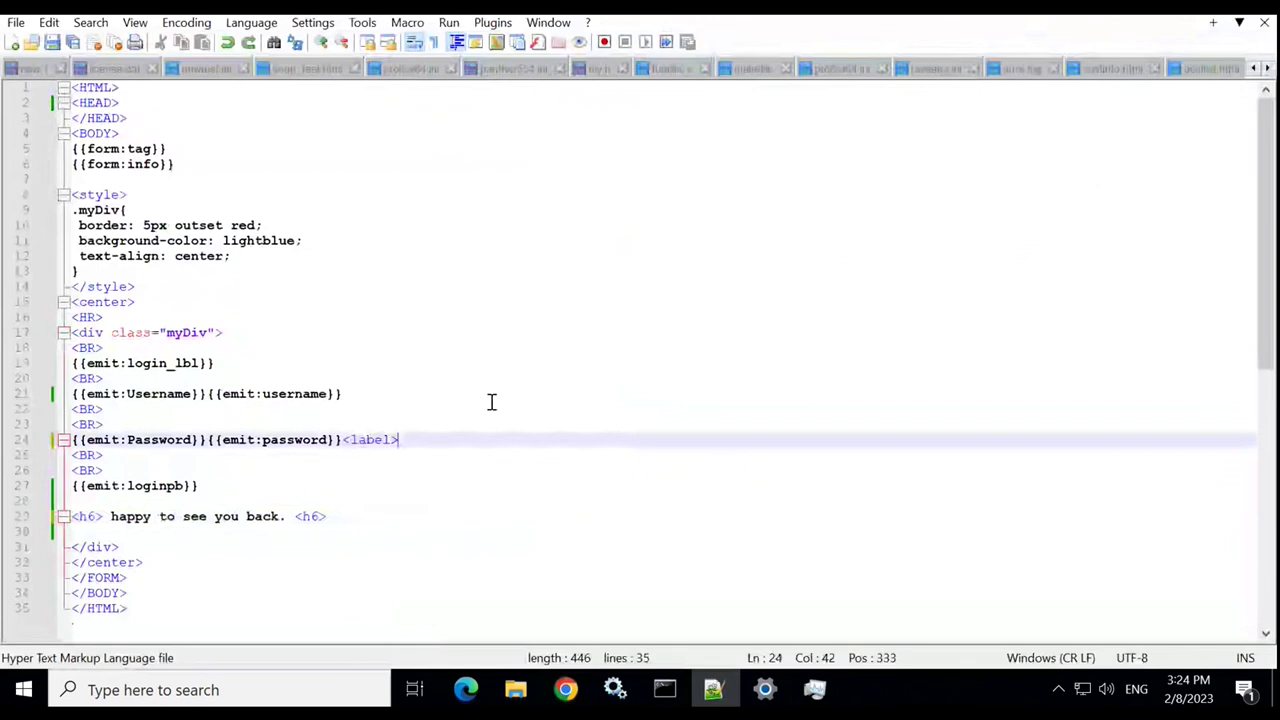
pyautogui.press('Home')
pyautogui.write('<label>')
# - Wrap the Username line of the template in <label> and </label> tags
pyautogui.press('Up')
pyautogui.press('Up')
pyautogui.press('Up')
pyautogui.press('Home')
pyautogui.write('<label>')
pyautogui.press('End')
pyautogui.write('</label>')
# - Add "<title> Panther 5.54 Web </title>" inside the HEAD and turn the Password line's trailing <label> into </label>
pyautogui.hotkey('ctrl', 'Home')
pyautogui.press('Down')
pyautogui.press('End')
pyautogui.press('Return')
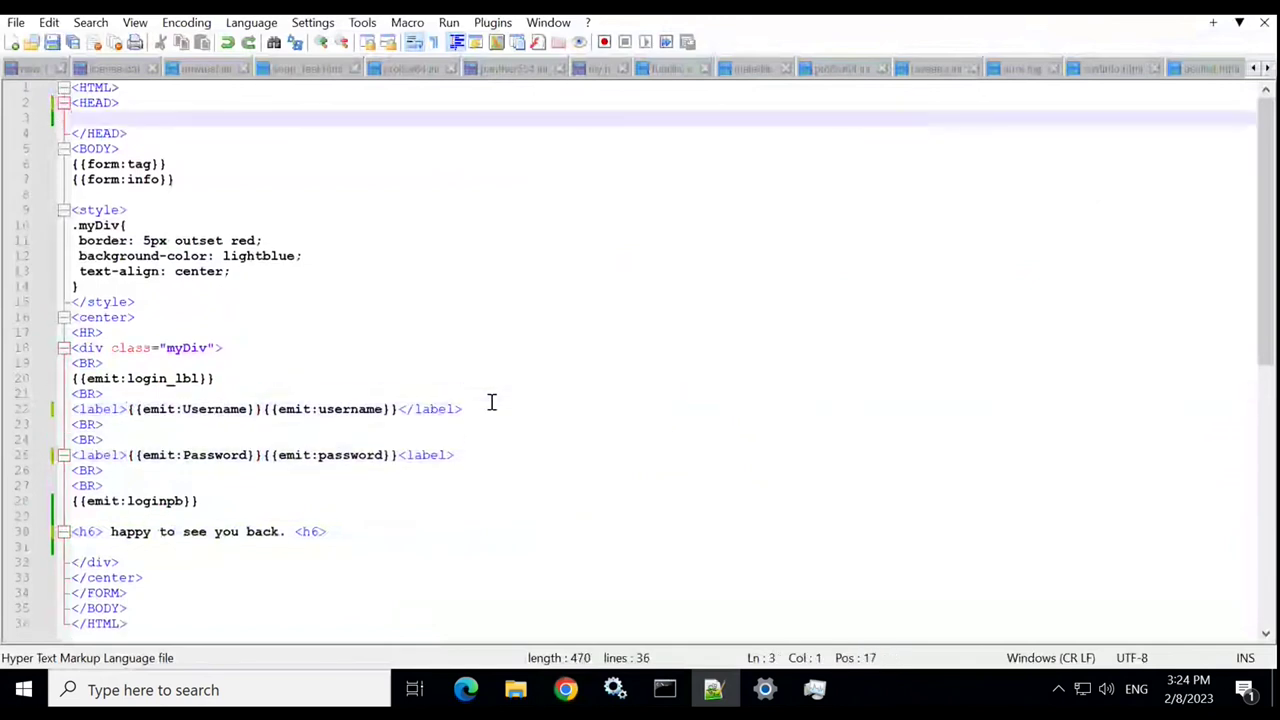
pyautogui.write('<title> Panther 5.54 Web </title>')
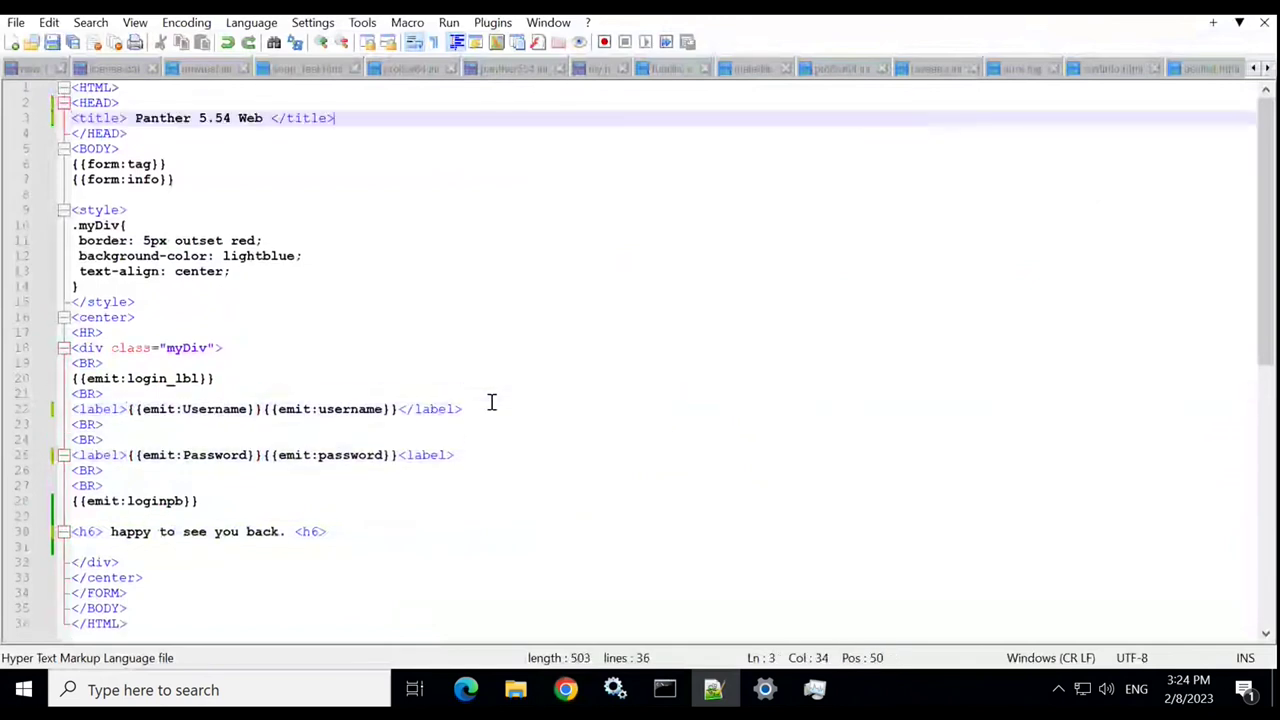
pyautogui.click(409, 455)
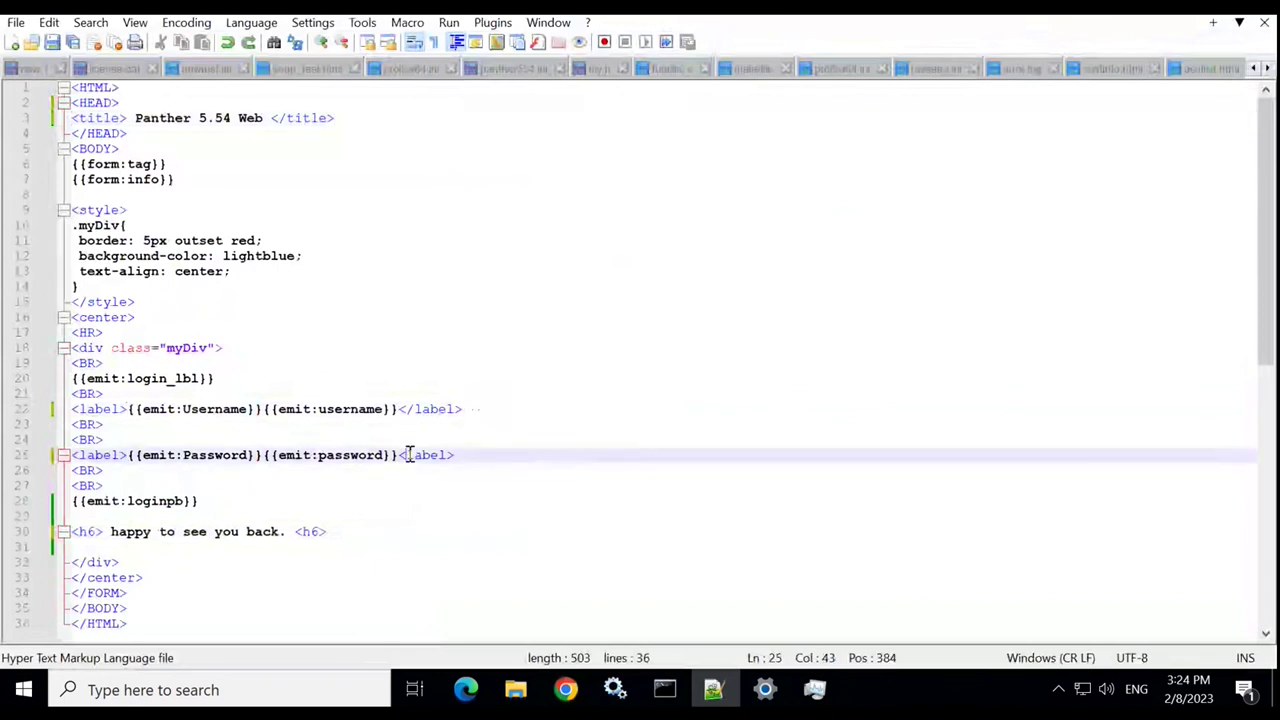
pyautogui.write('/')
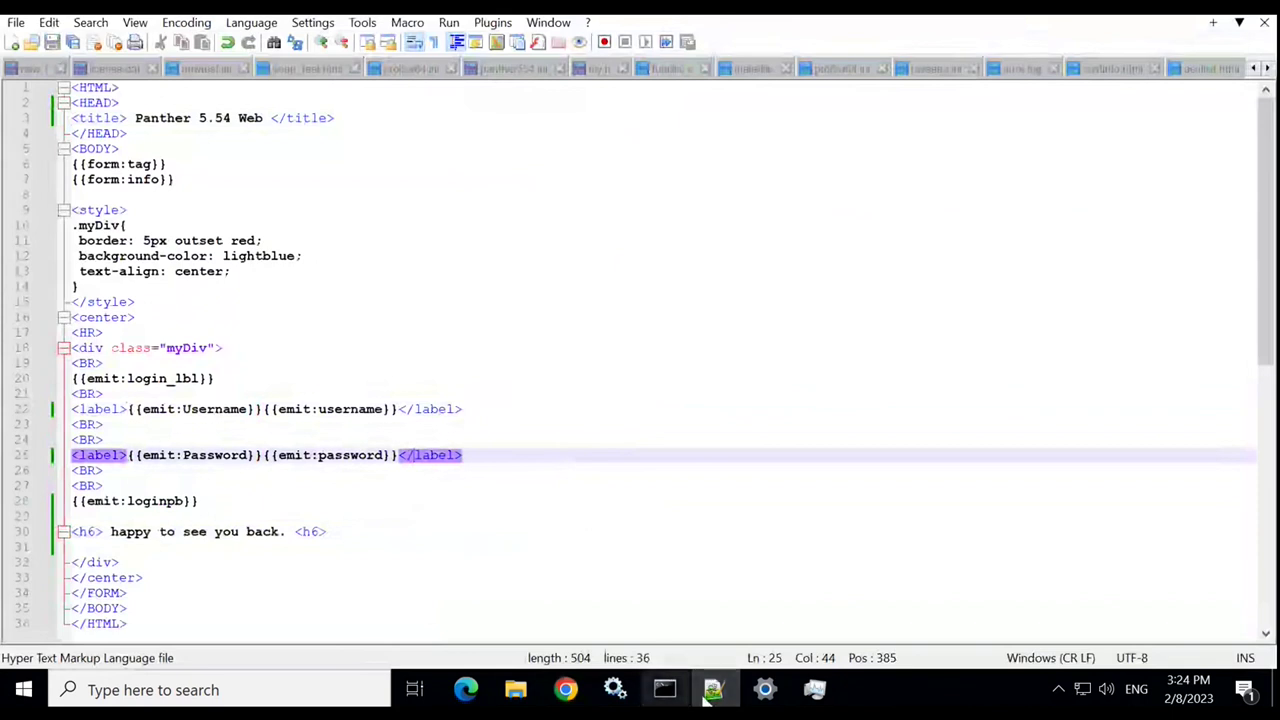
# - Switch to Chrome, reload the login page and run ANDI on it again
pyautogui.click(563, 692)
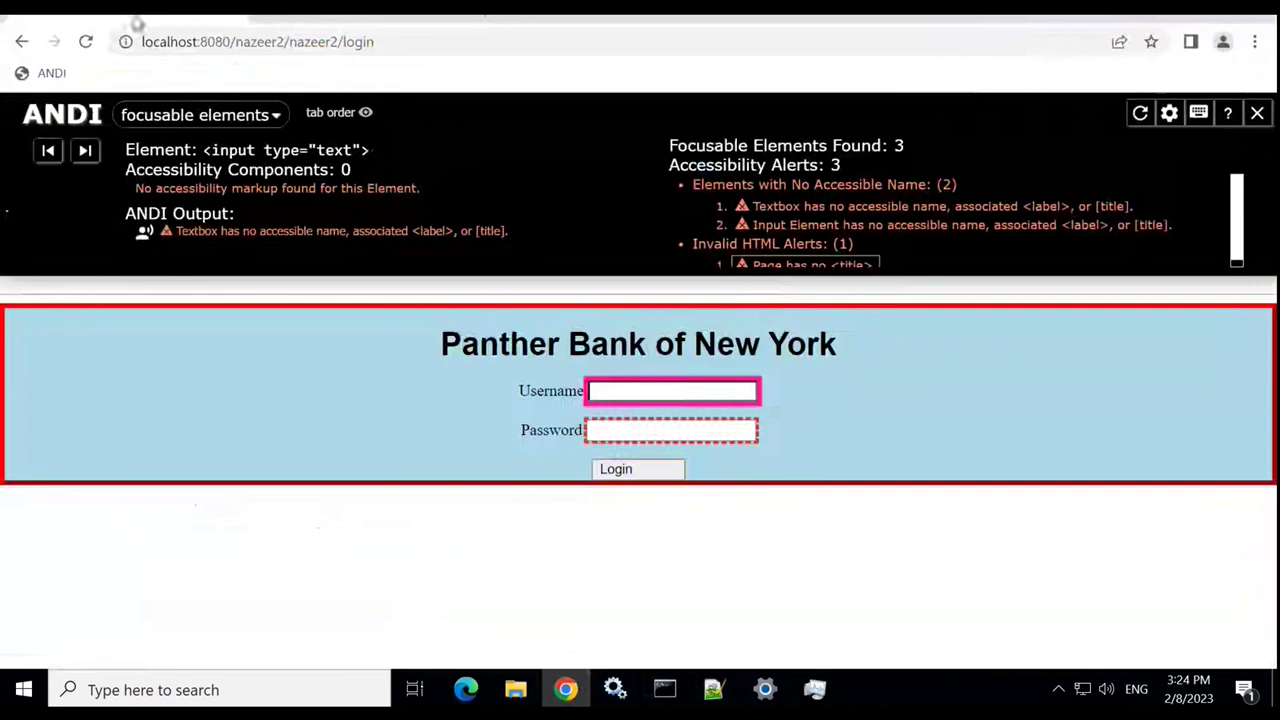
pyautogui.click(86, 42)
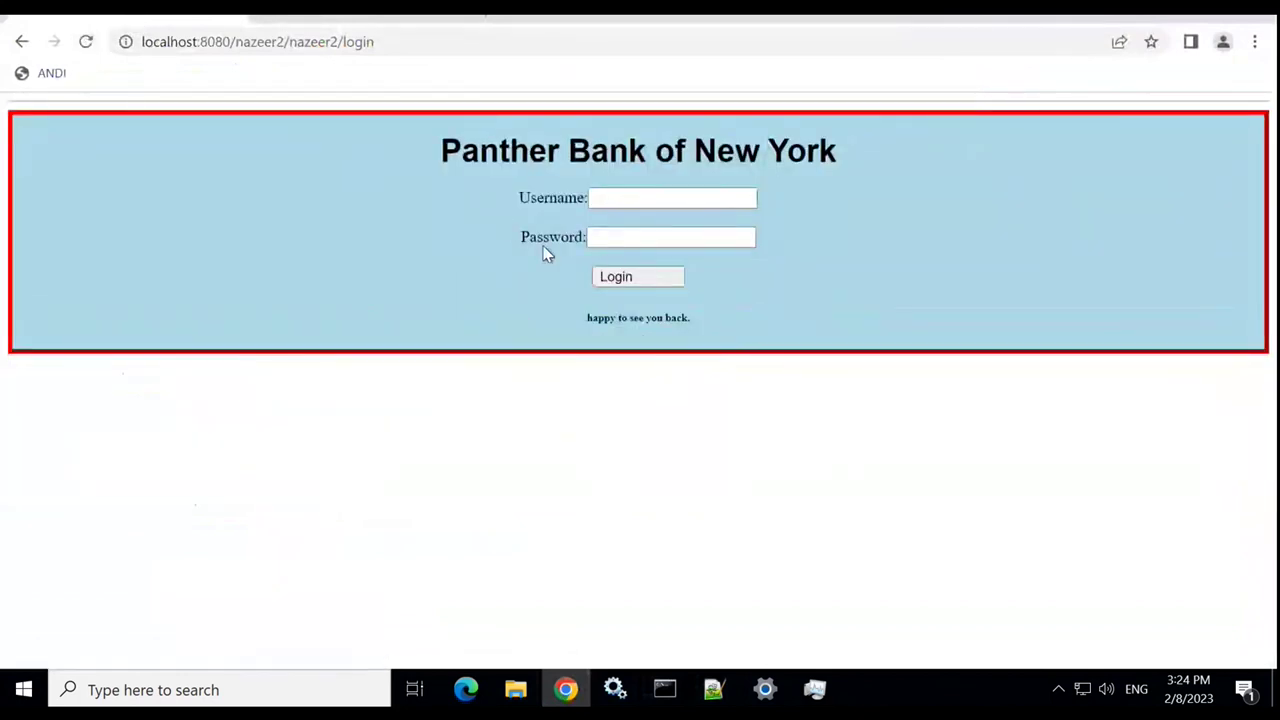
pyautogui.click(52, 74)
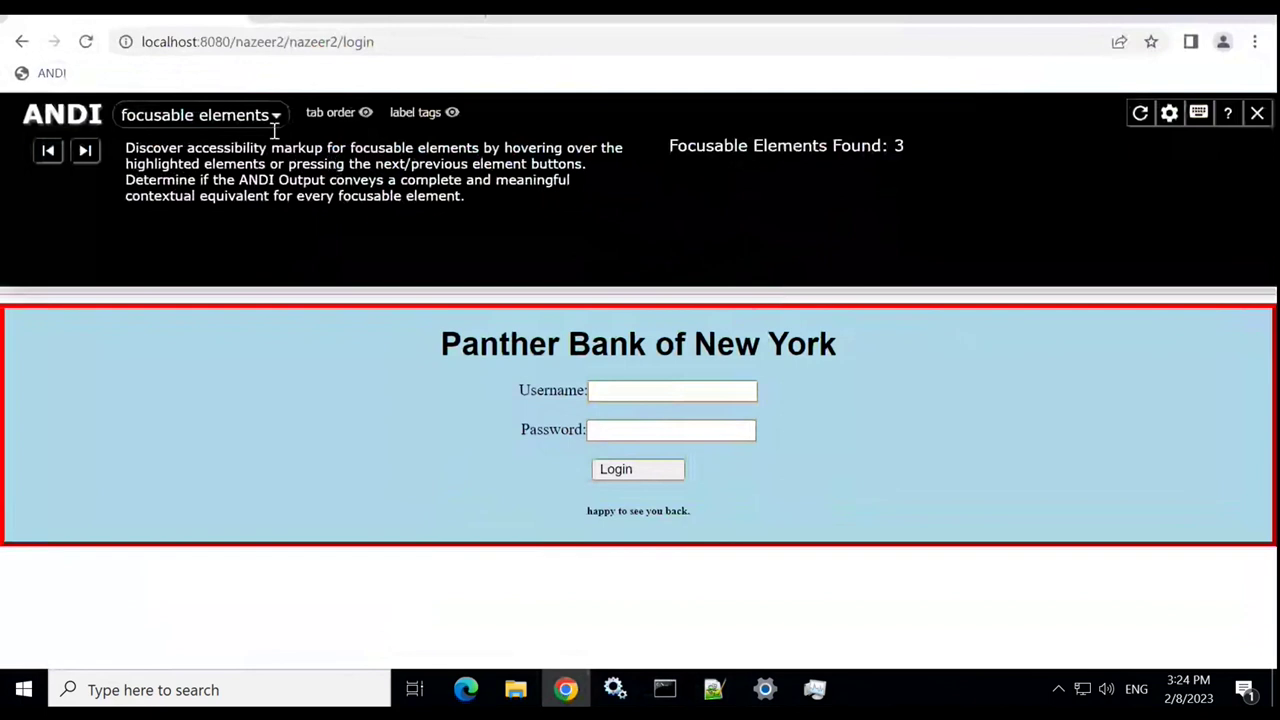
# - Check the heading's and field labels' contrast with ANDI's color contrast module, and submit the empty login form
pyautogui.moveTo(279, 127)
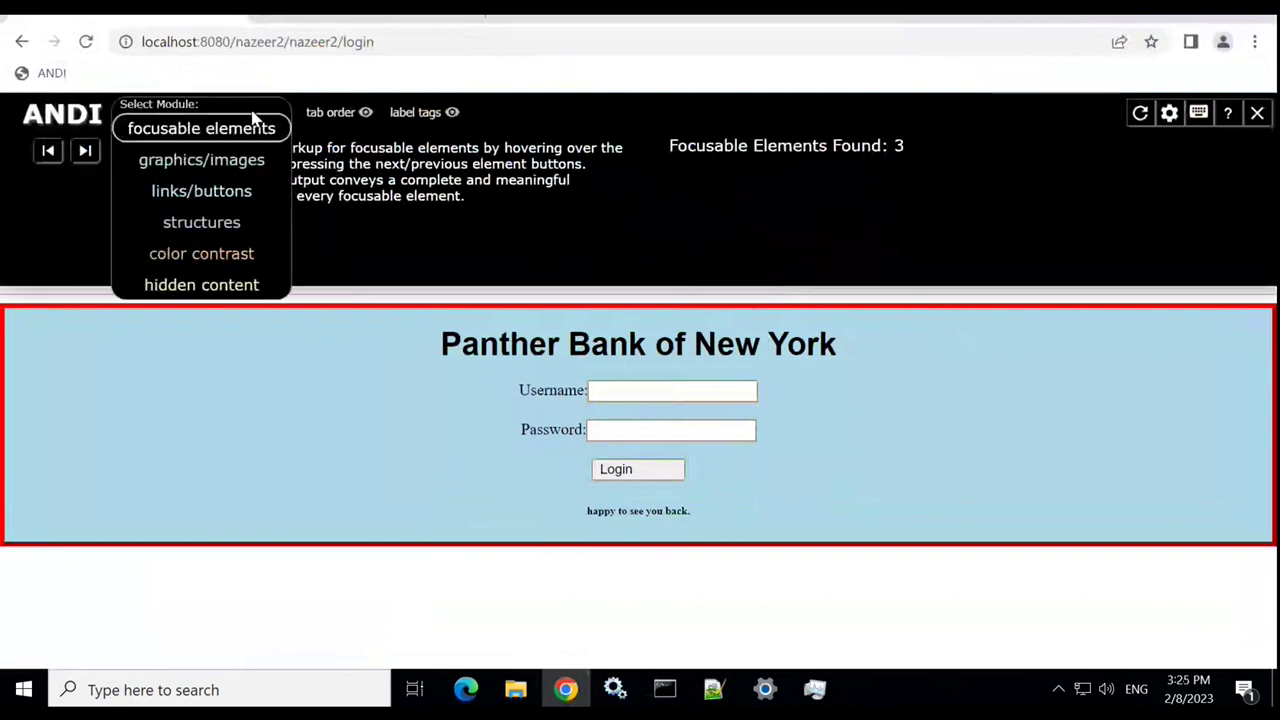
pyautogui.click(240, 255)
pyautogui.click(289, 204)
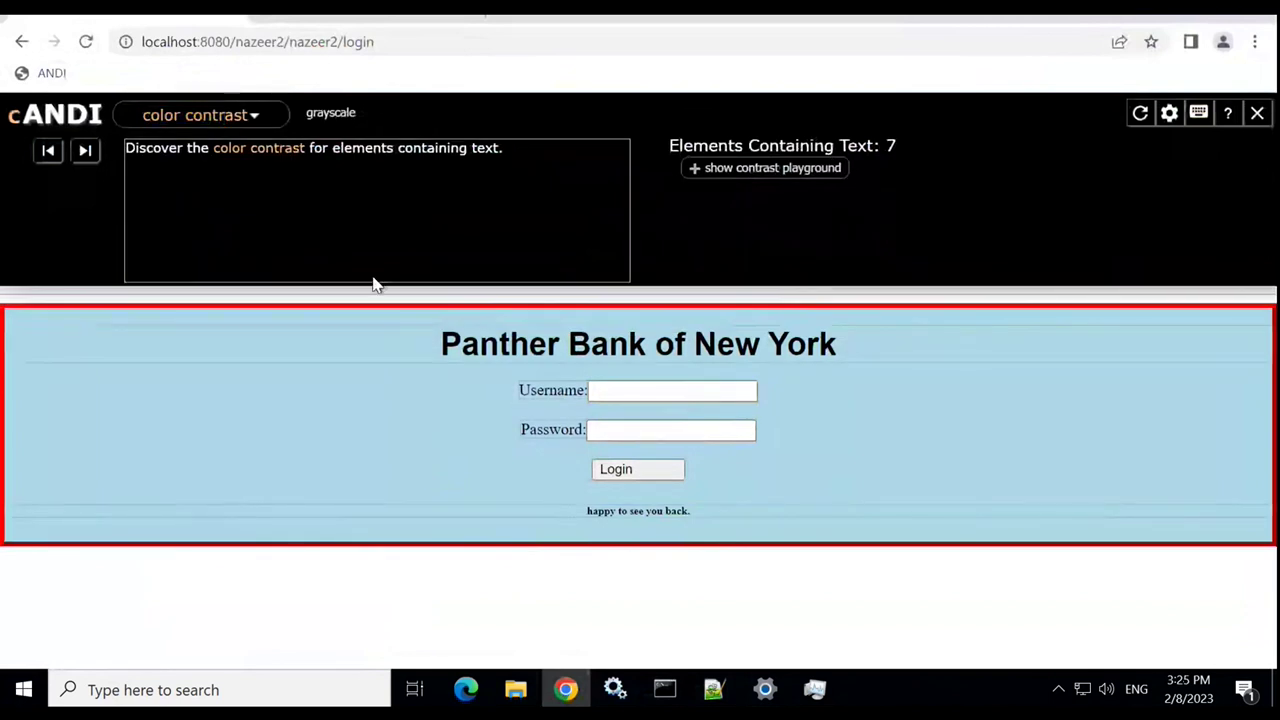
pyautogui.moveTo(452, 355)
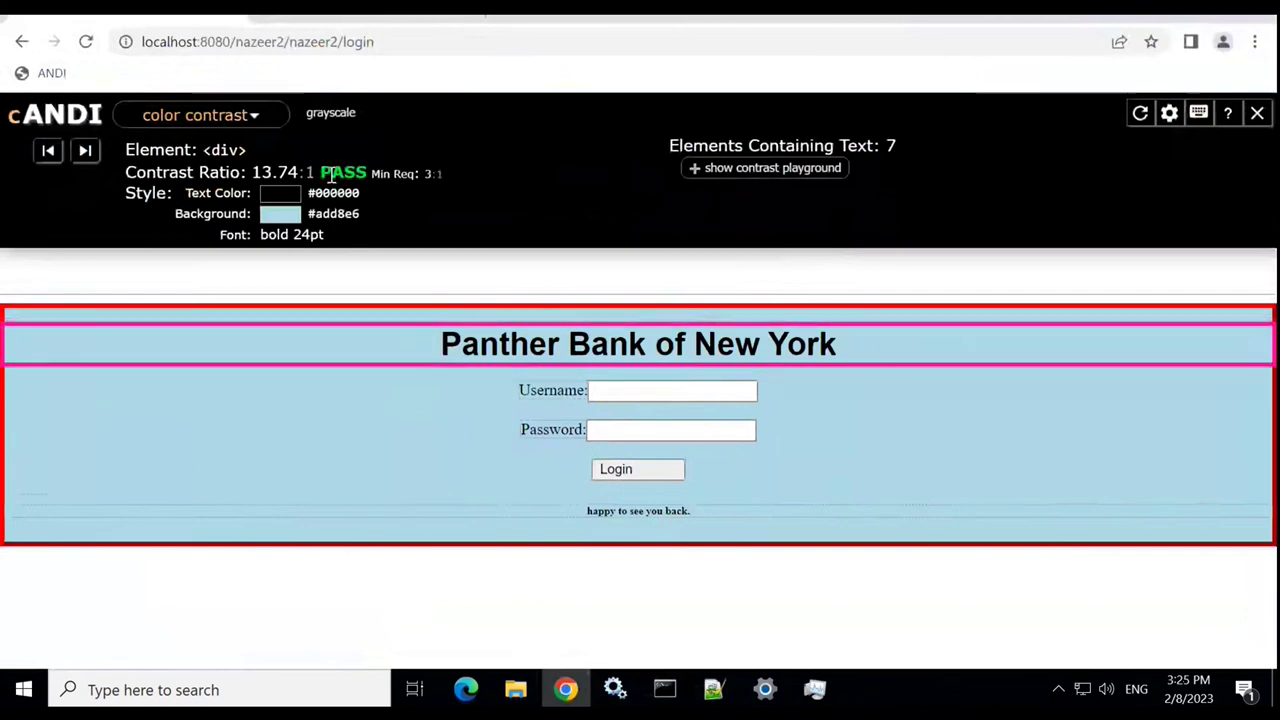
pyautogui.moveTo(322, 173); pyautogui.dragTo(421, 183)
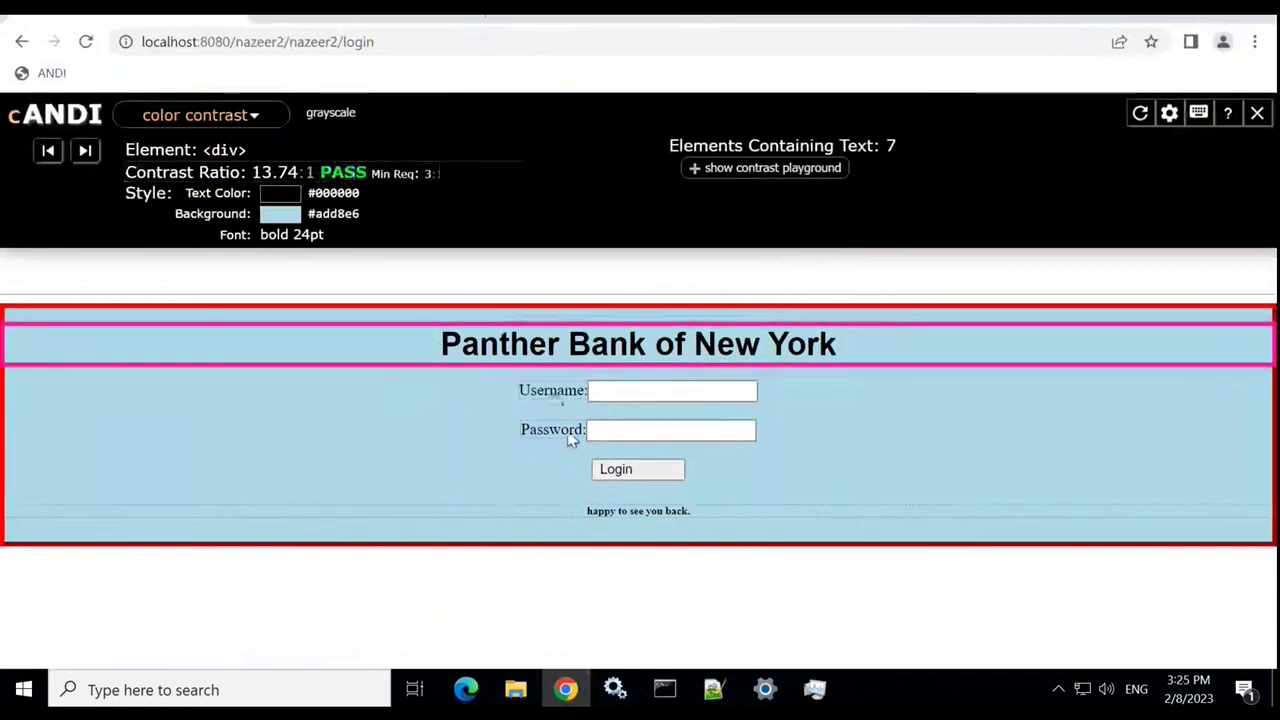
pyautogui.click(586, 398)
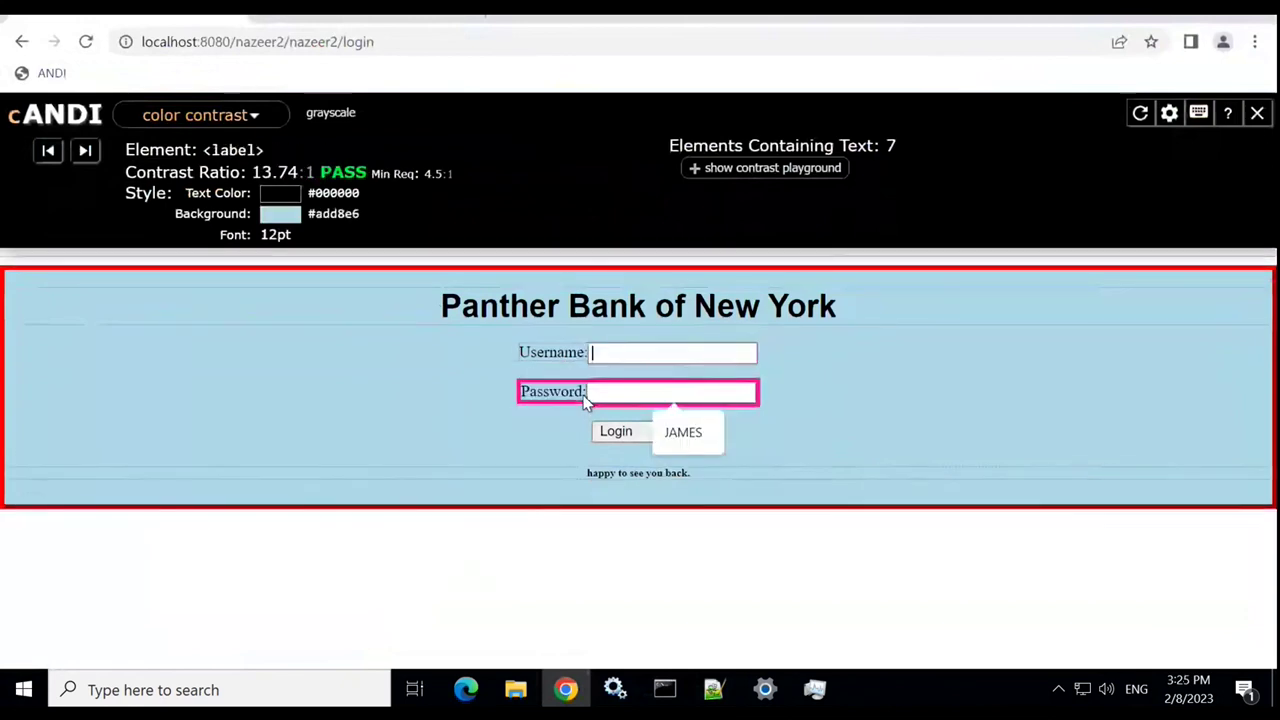
pyautogui.click(625, 438)
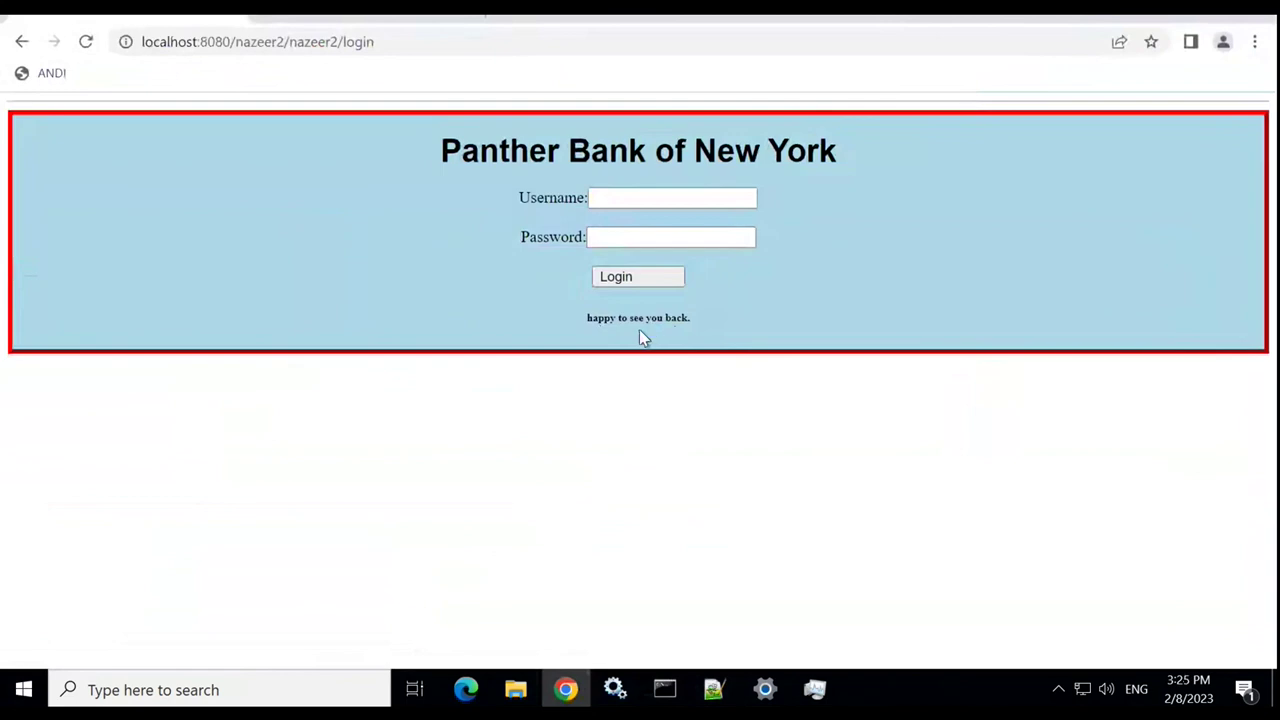
# - Open Windows Magnifier and enlarge the login page to 200%
pyautogui.press('super+plus')
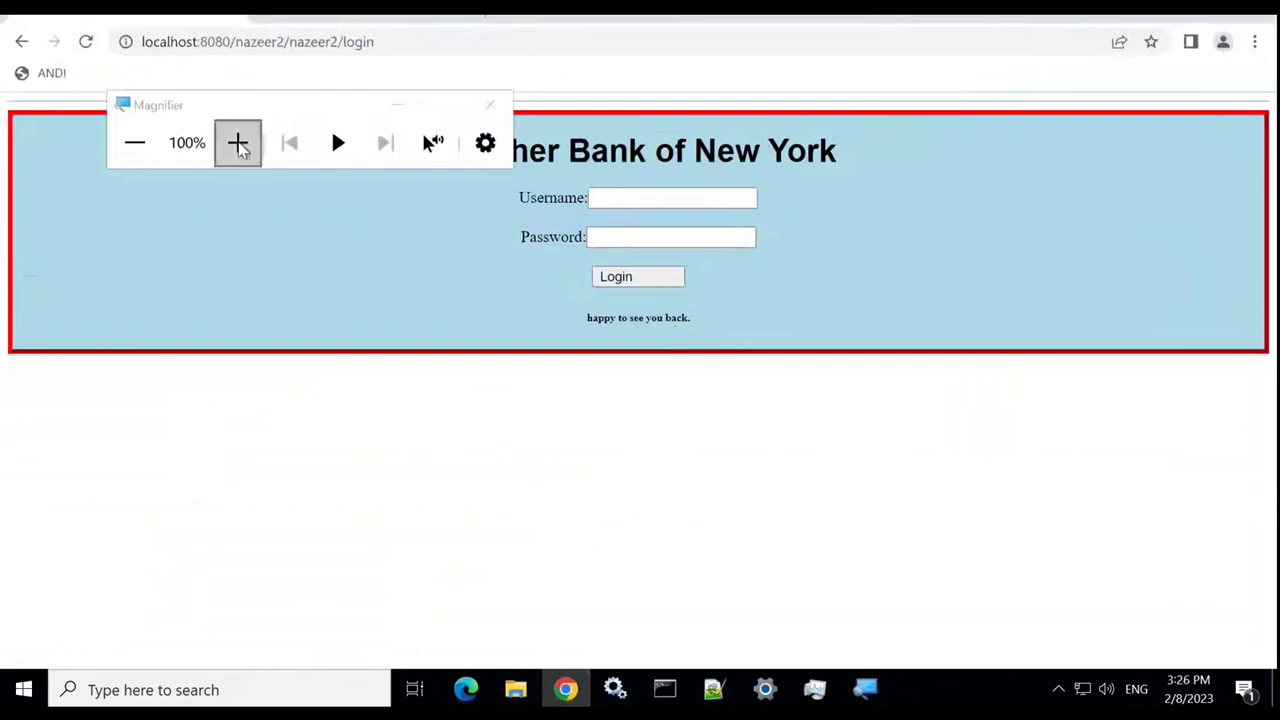
pyautogui.click(237, 145)
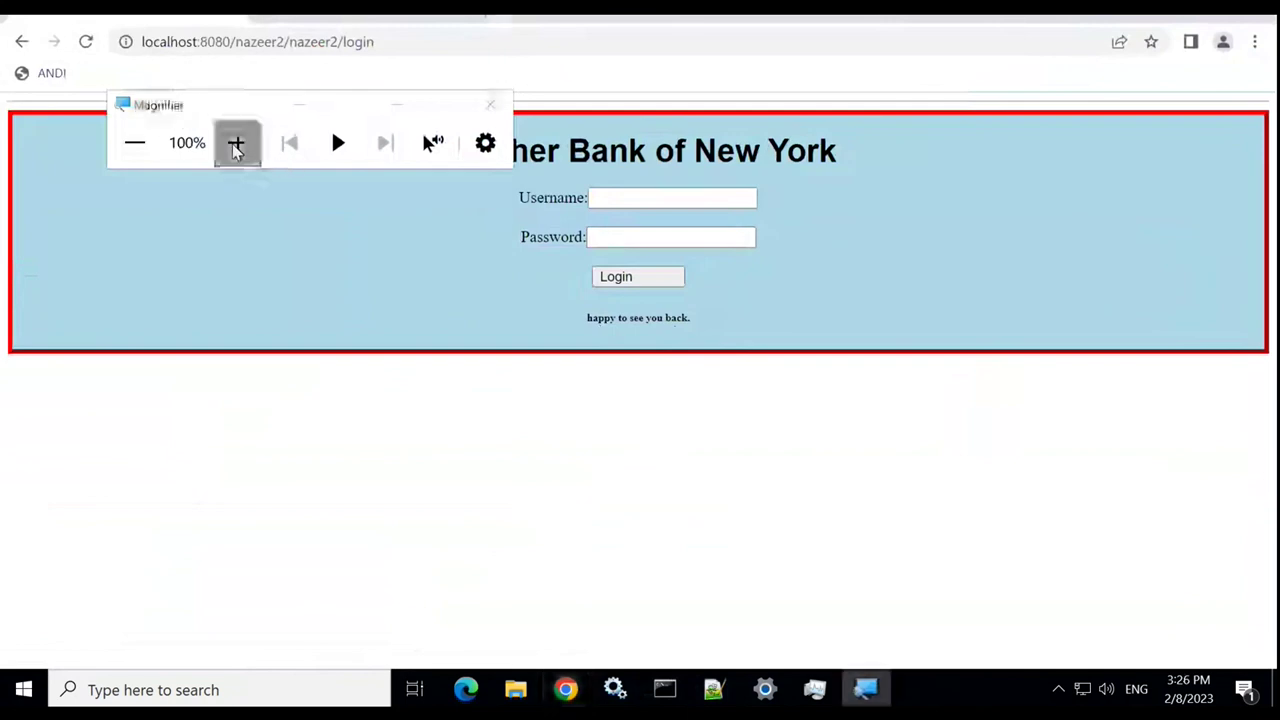
pyautogui.click(237, 145)
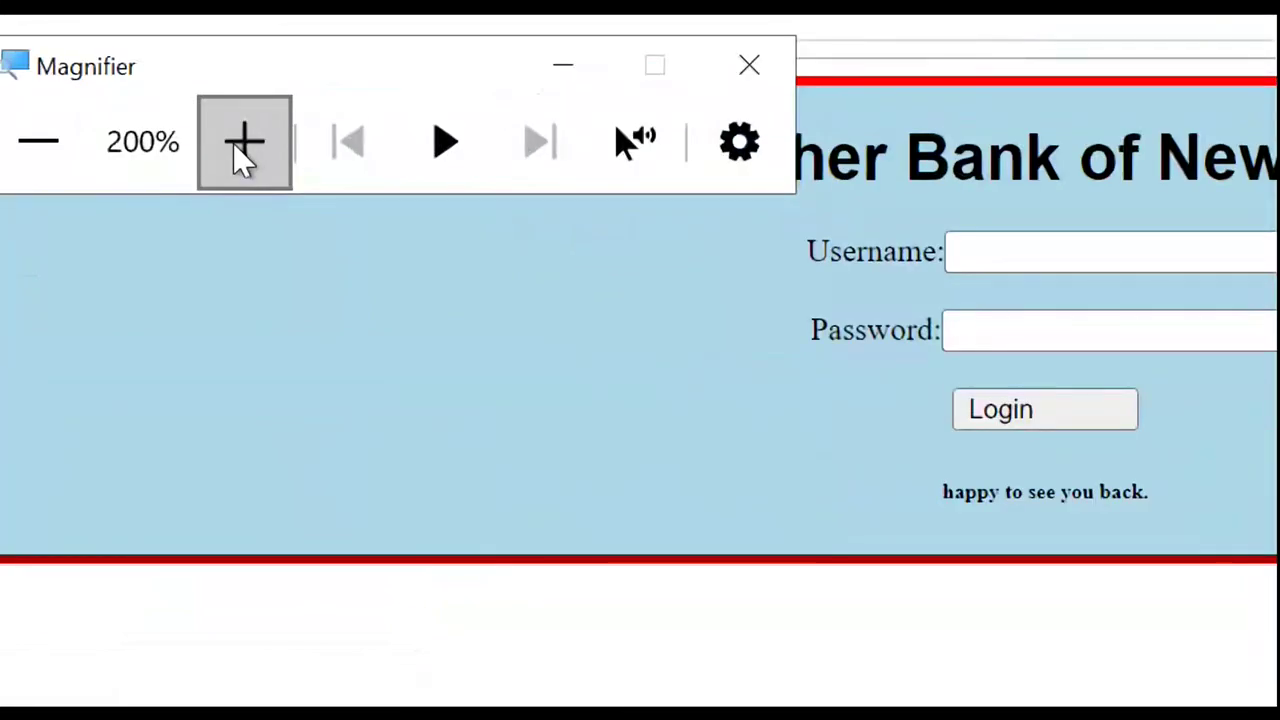
pyautogui.click(237, 145)
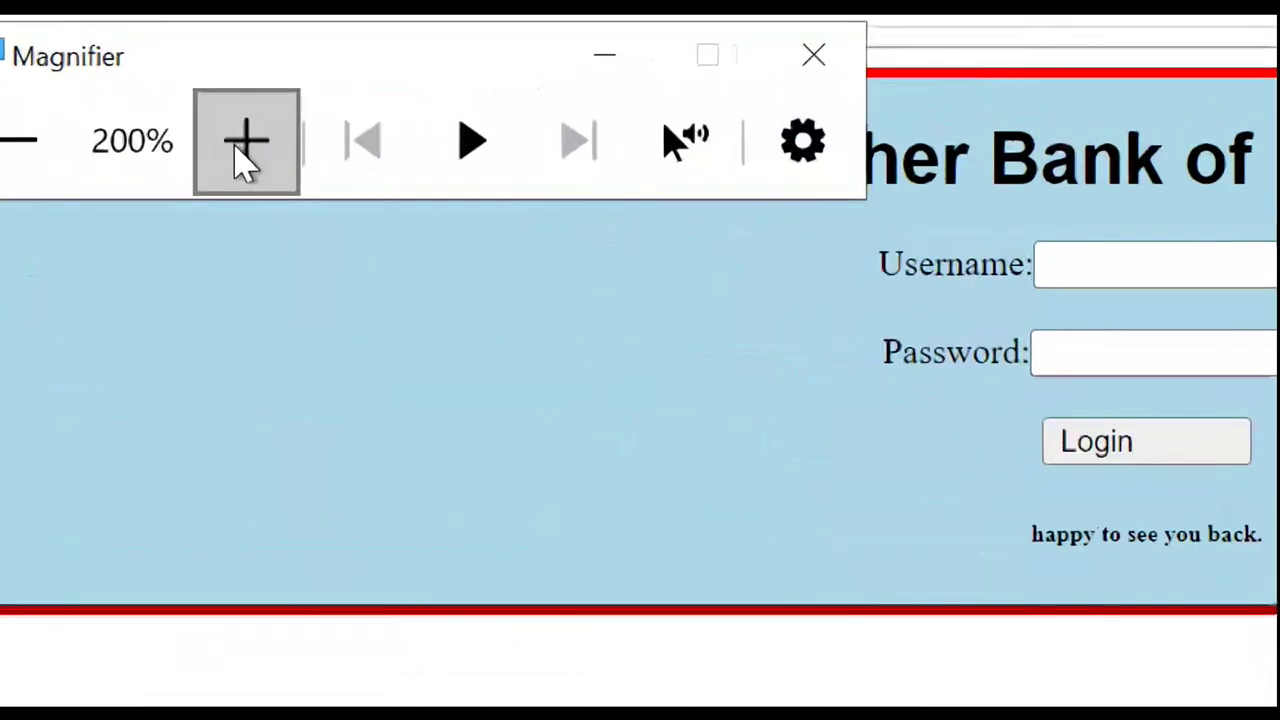